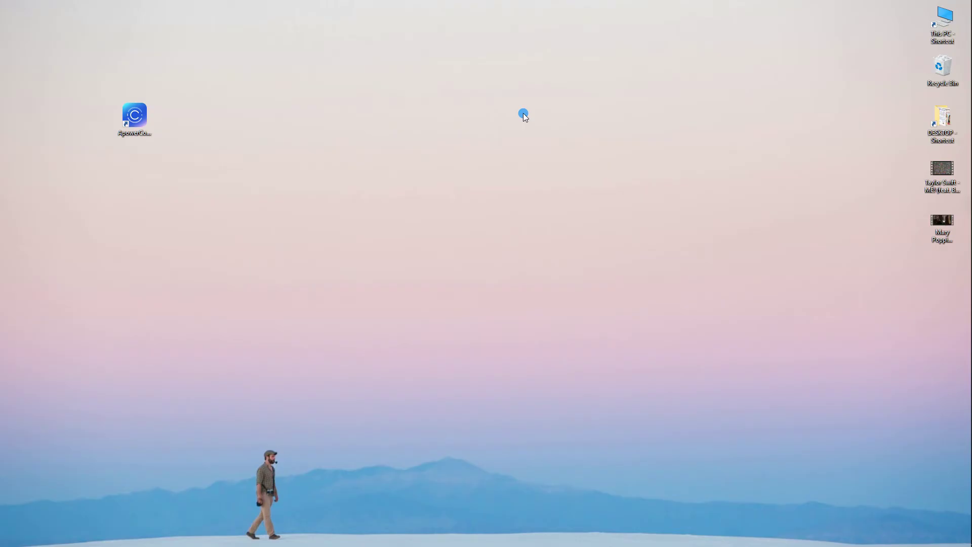
Step: Launch ApowerCompress from the desktop shortcut and switch to Compress Video mode
double_click(150, 115)
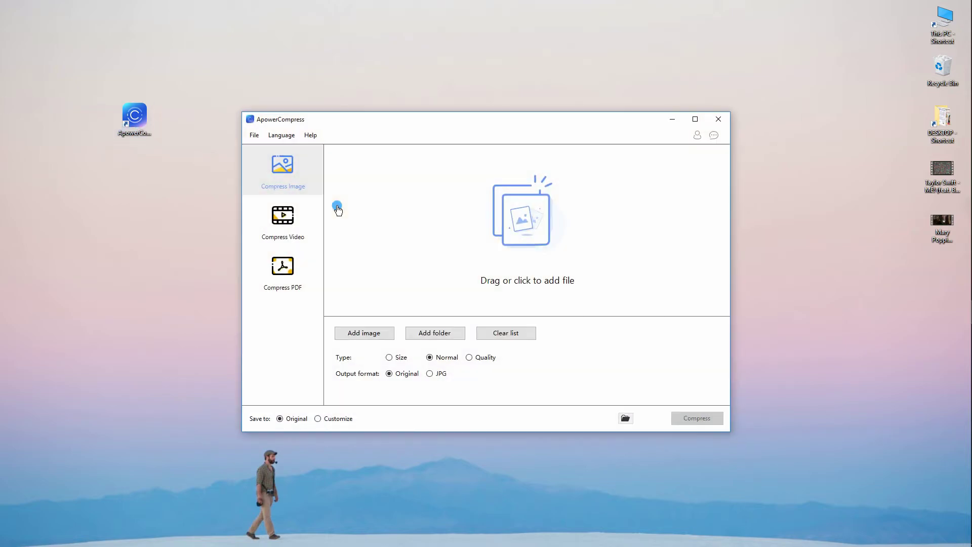
left_click(283, 216)
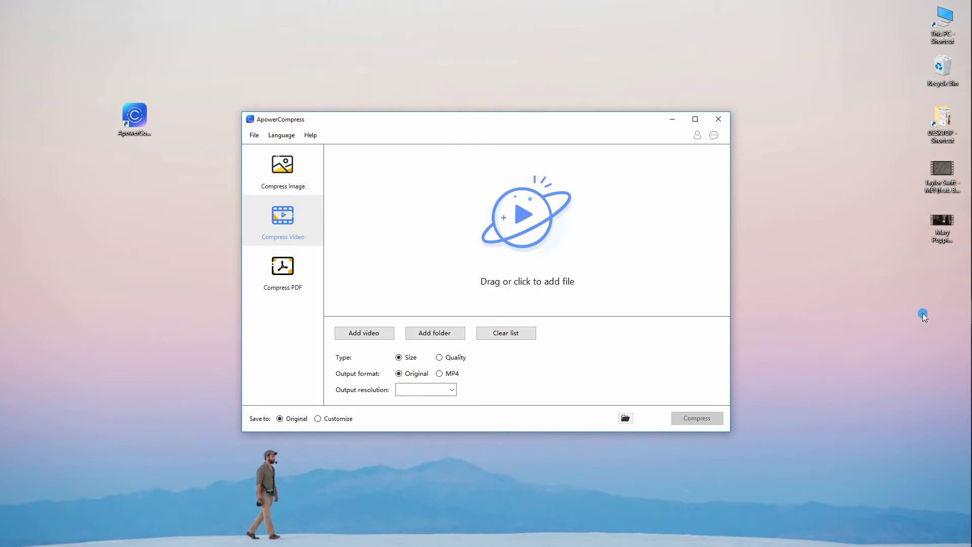
Step: Drag the Taylor Swift music video in and set output resolution to 720x480 (480P)
left_click_drag(942, 173, 533, 243)
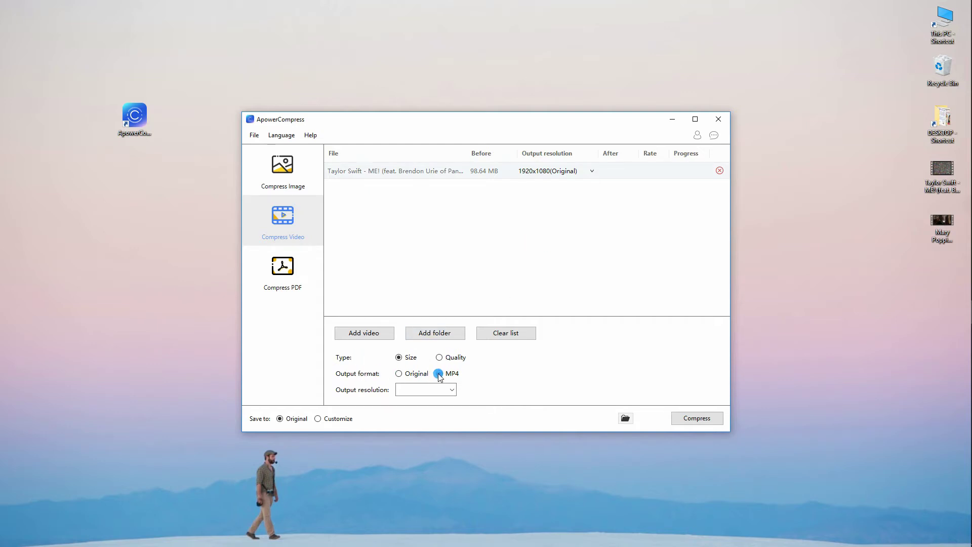
left_click(413, 390)
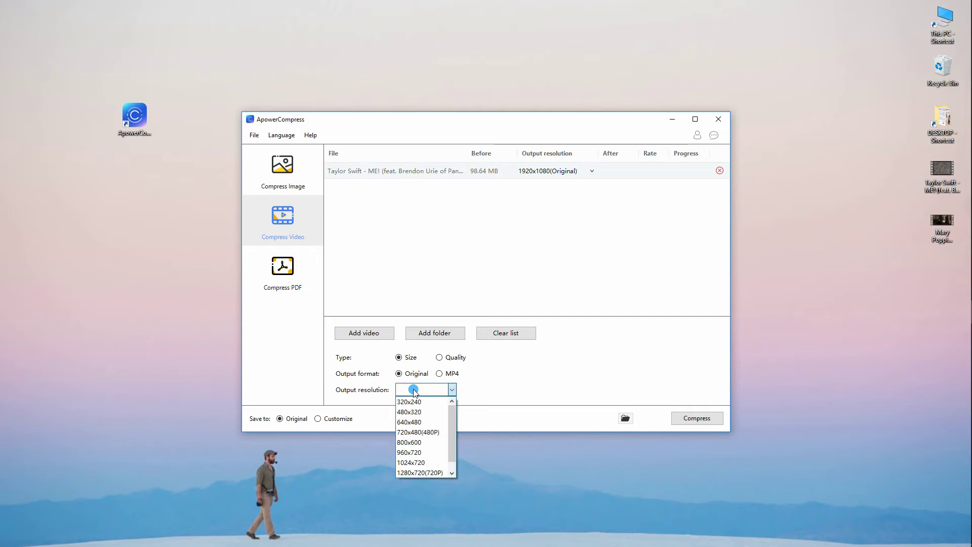
left_click(418, 433)
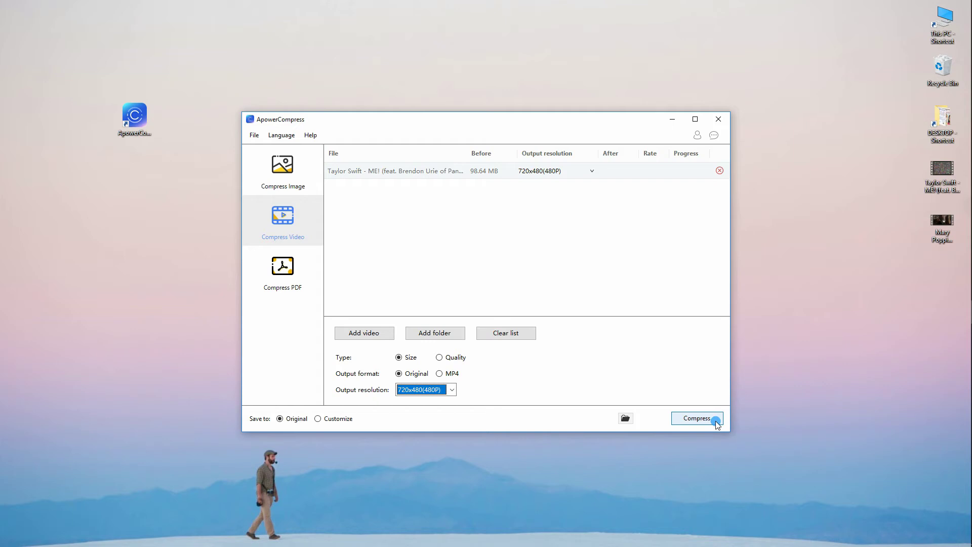
Step: Compress the video and wait for Succeed, reducing 98.64 MB to 80.49 MB
left_click(699, 418)
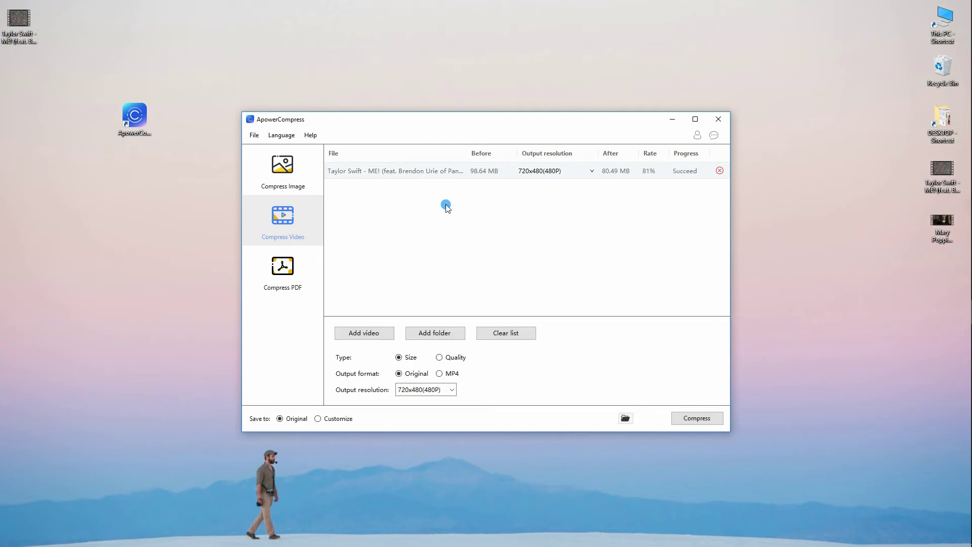
Step: Open the compressed Taylor Swift video file from the desktop in Movies & TV
double_click(20, 19)
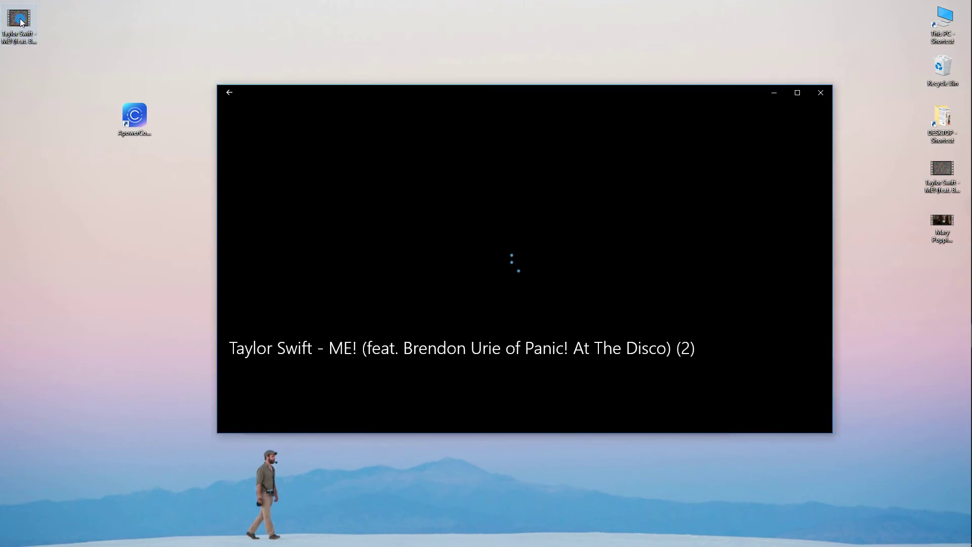